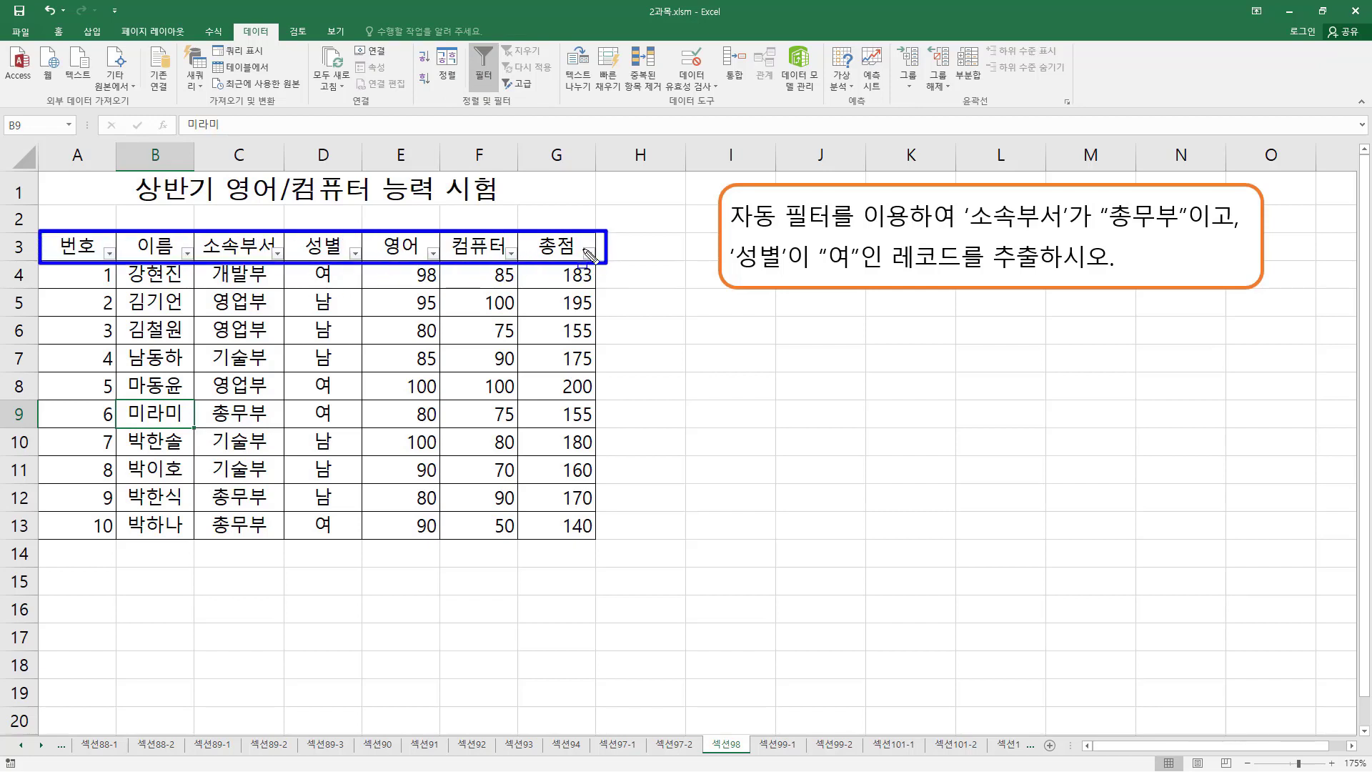
drag(501, 243, 523, 264)
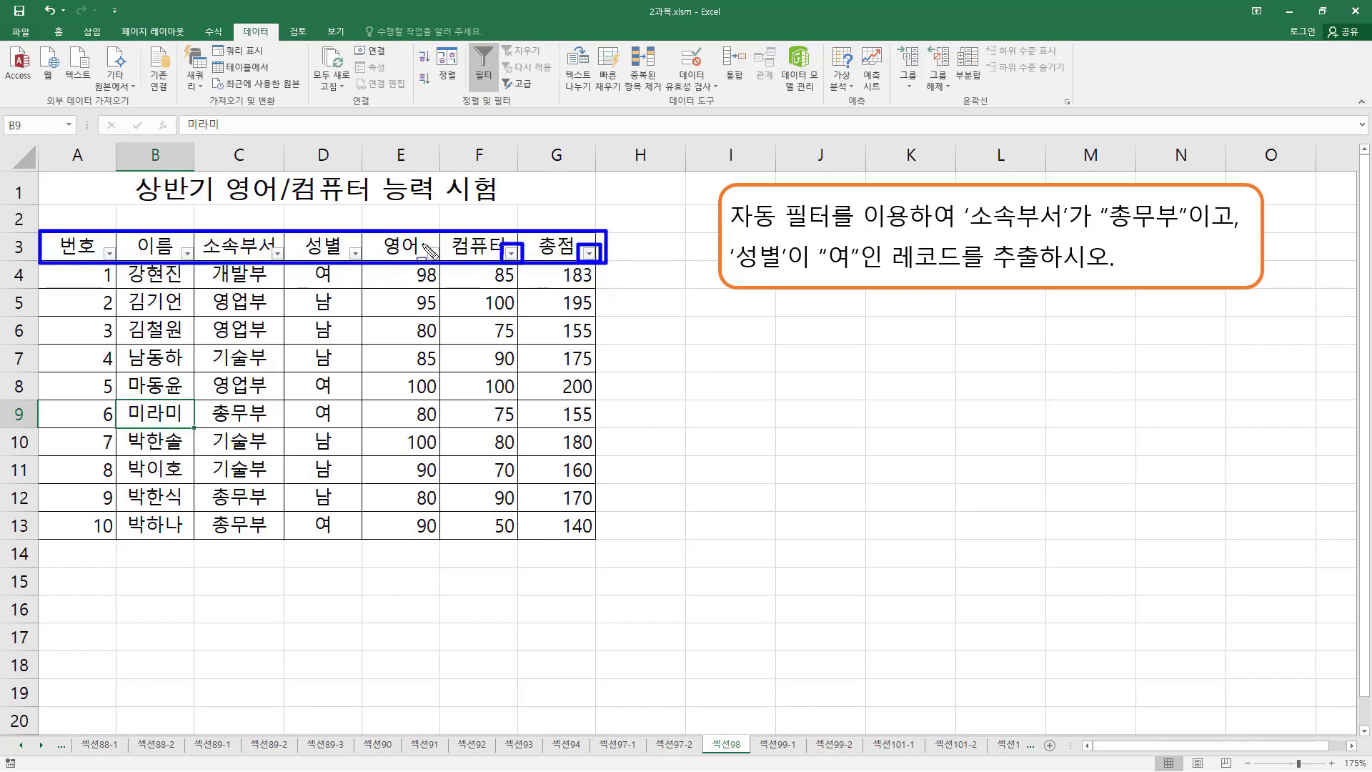
drag(422, 243, 448, 264)
drag(346, 241, 368, 264)
key(Escape)
- Filter the 소속부서 column to show only the 영업부 and 총무부 records
click(278, 253)
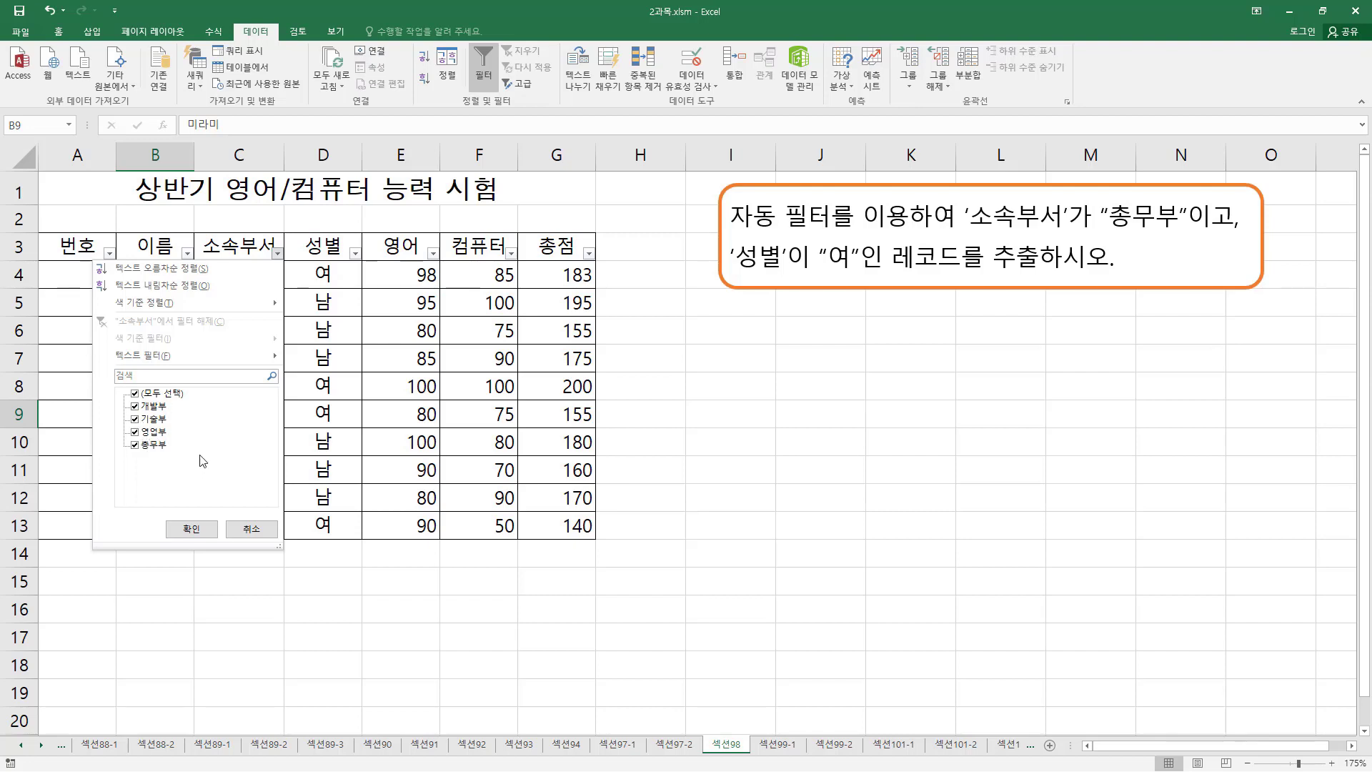
click(136, 406)
click(135, 419)
click(190, 531)
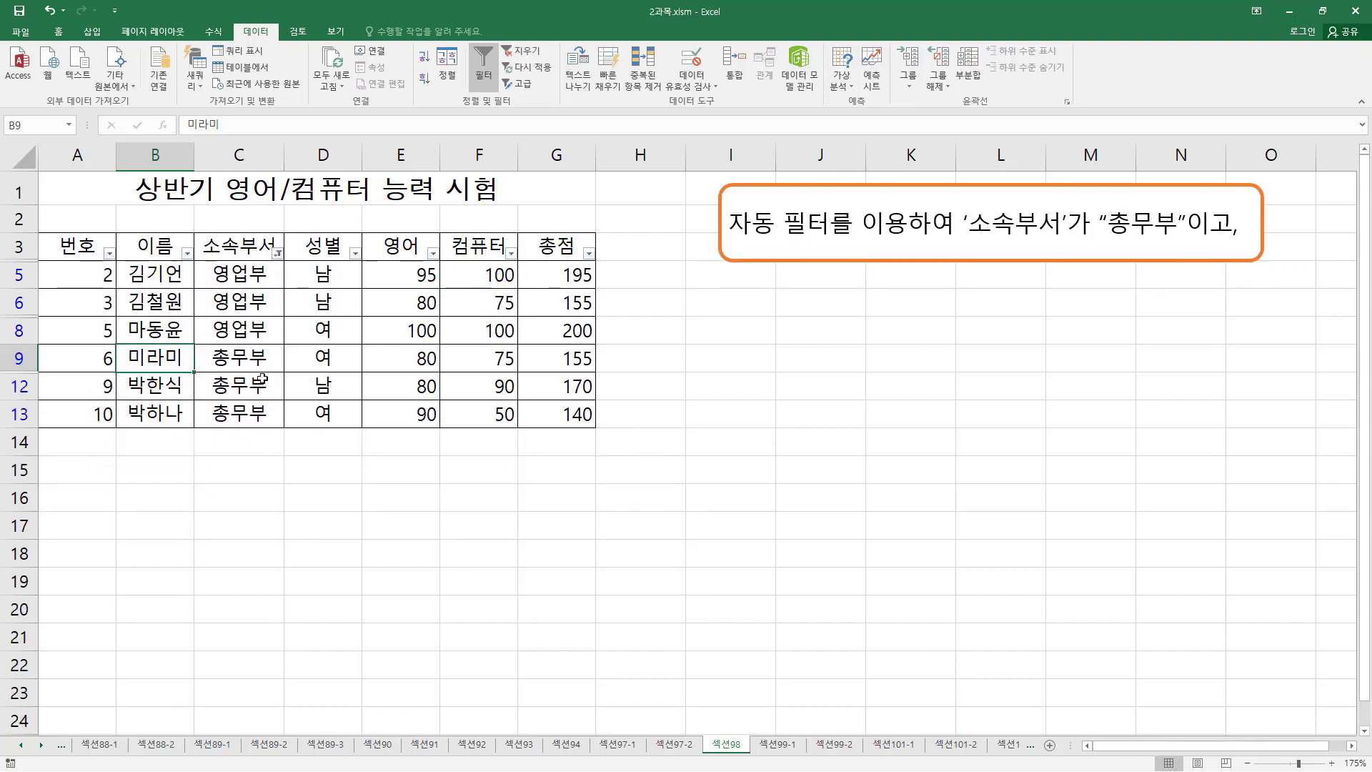
- Exclude 총무부 from the 소속부서 filter so that only 영업부 remains selected
click(277, 253)
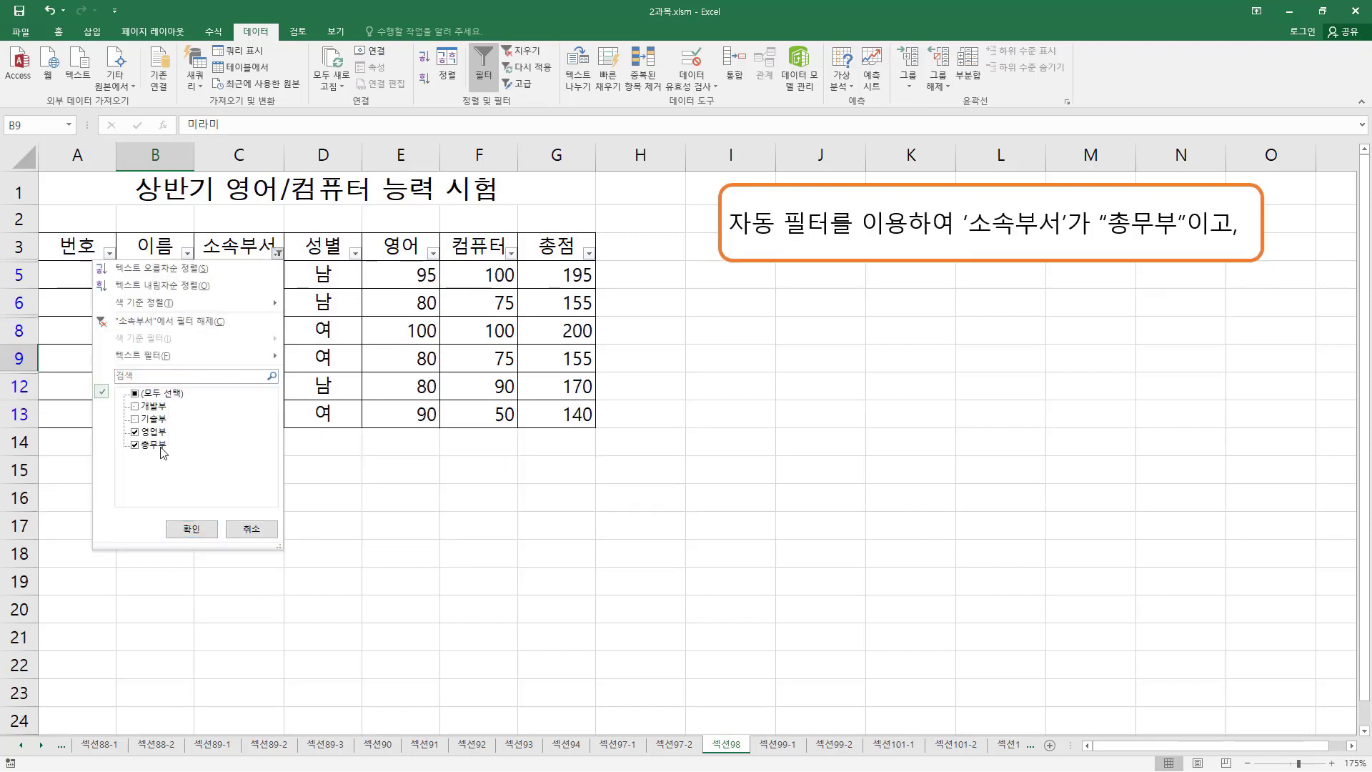
click(137, 446)
click(191, 528)
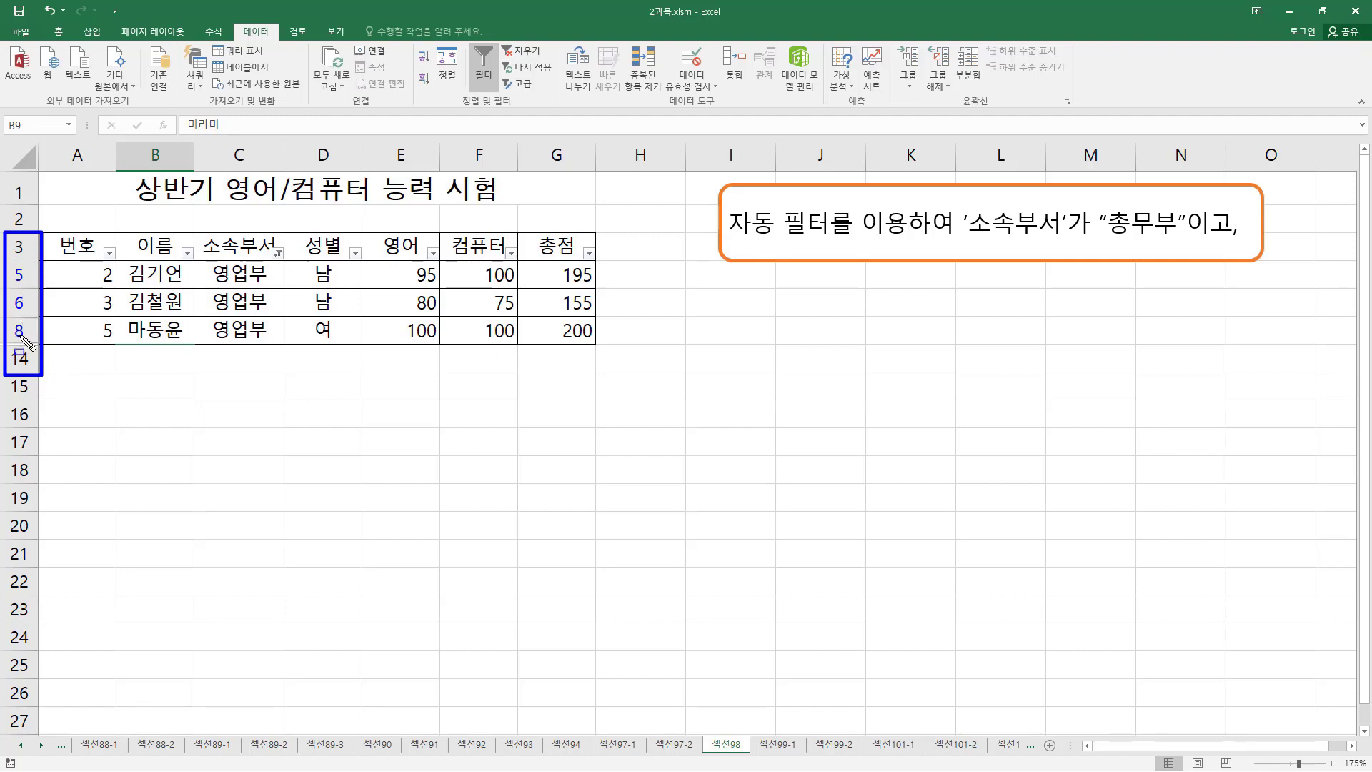
drag(11, 367, 30, 370)
drag(50, 261, 599, 346)
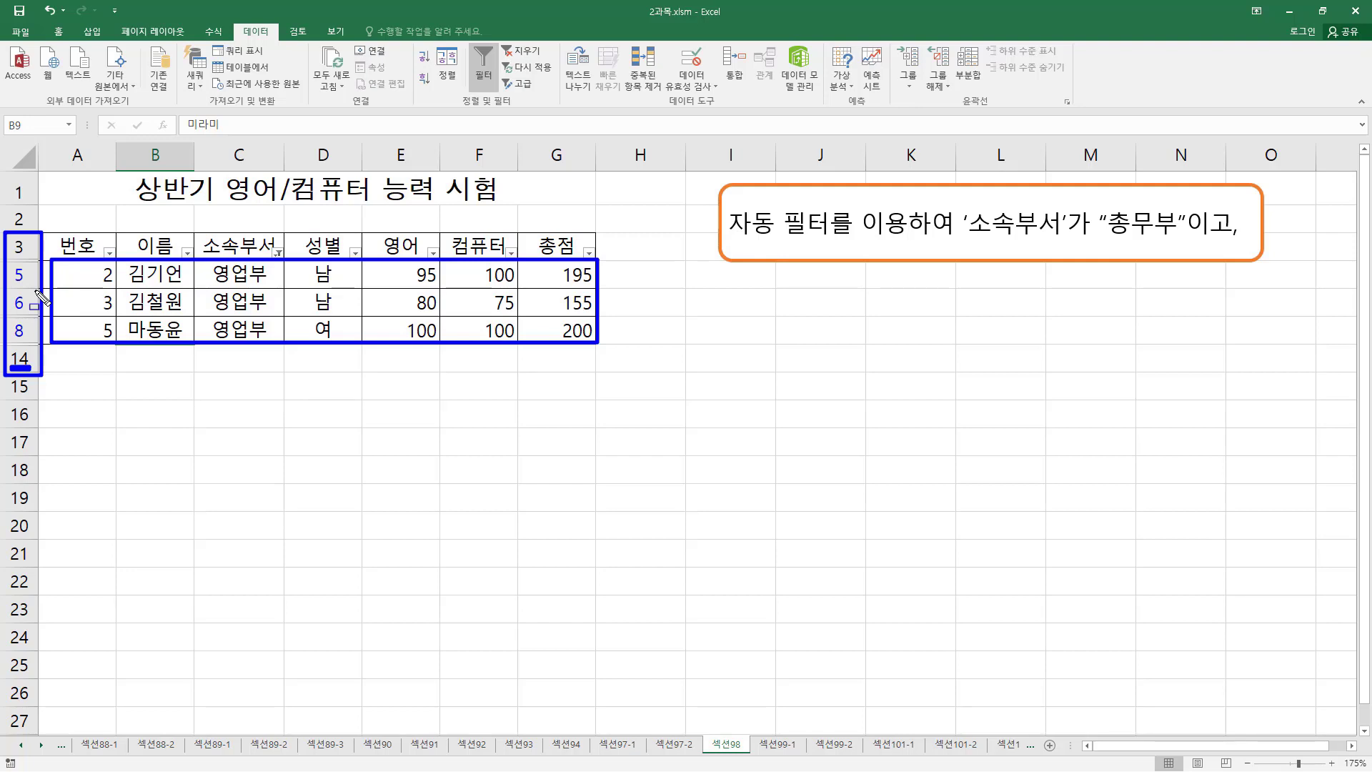
key(Escape)
- Reset the 소속부서 filter by selecting all departments again
click(278, 254)
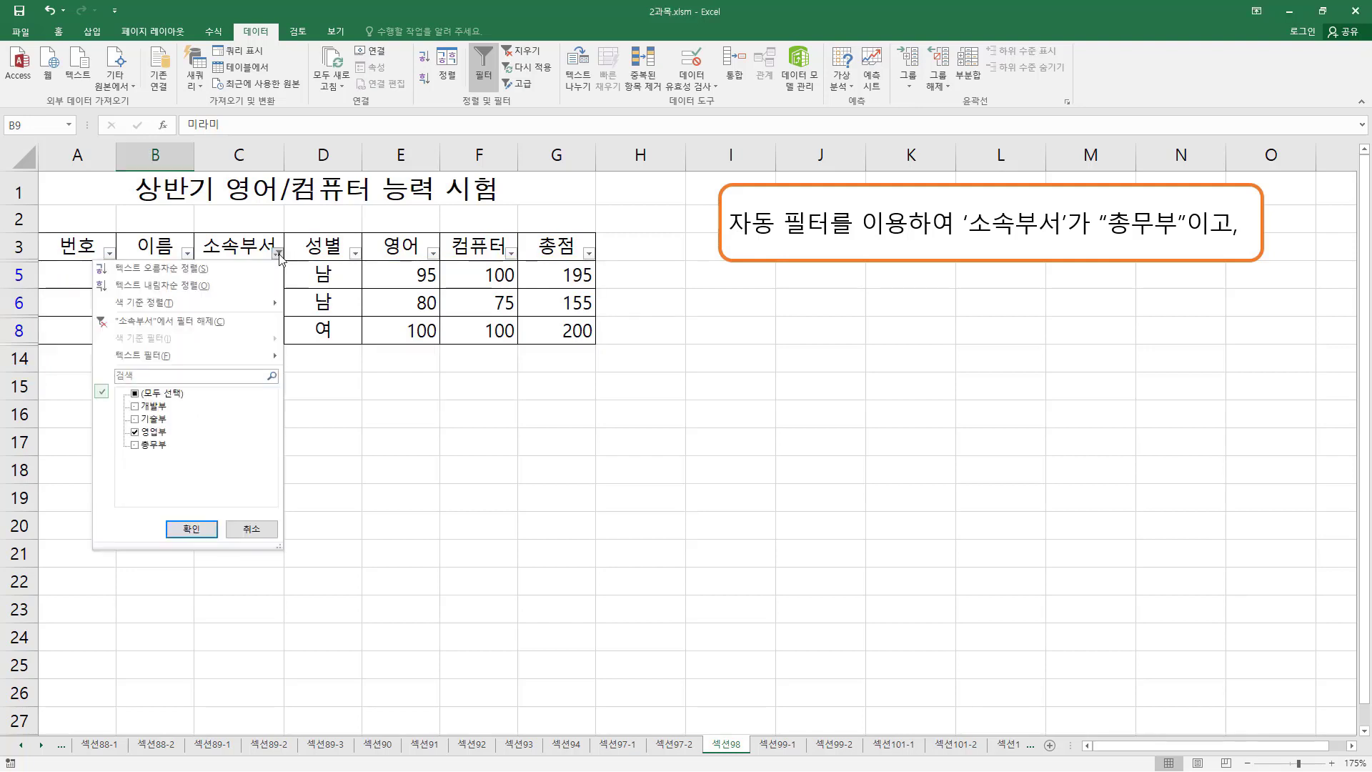
click(139, 395)
click(193, 529)
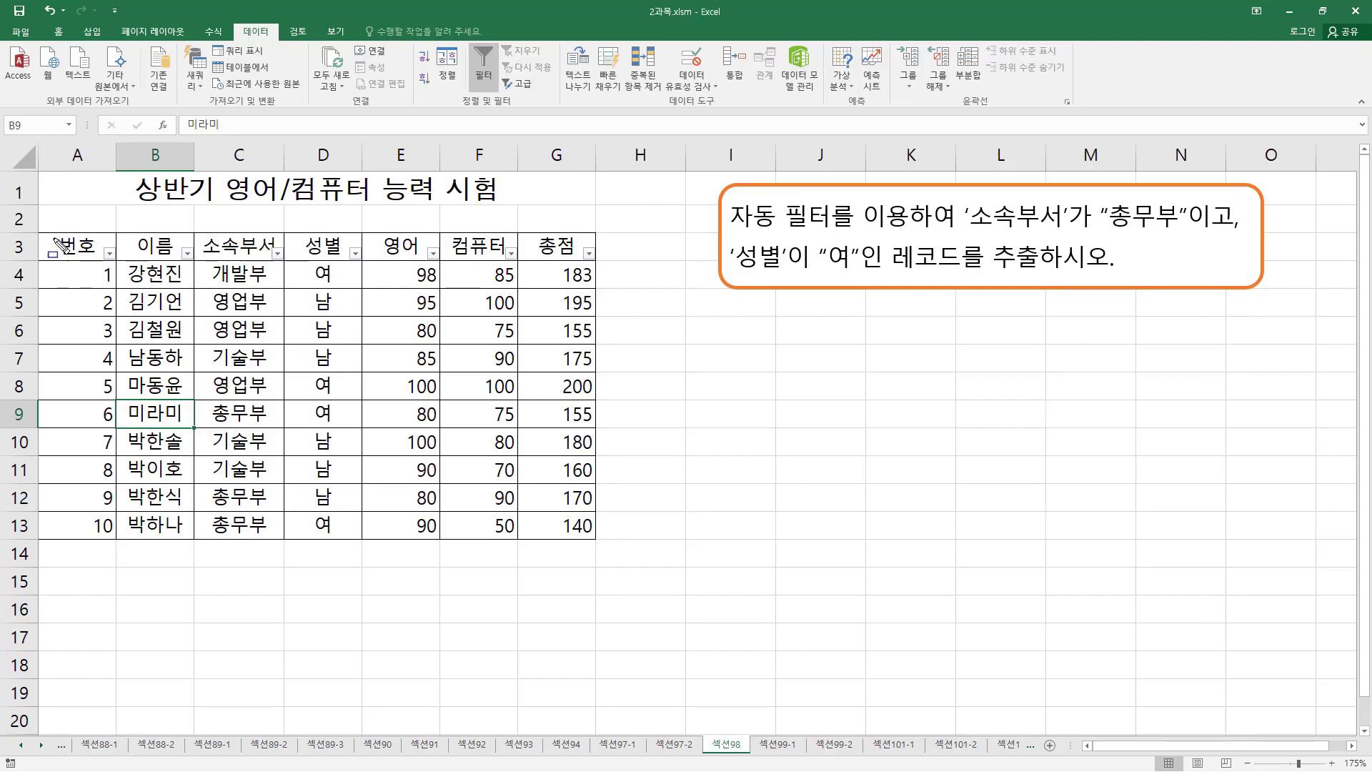
mouse_move(43, 232)
mouse_down()
mouse_move(190, 266)
mouse_move(604, 267)
mouse_up()
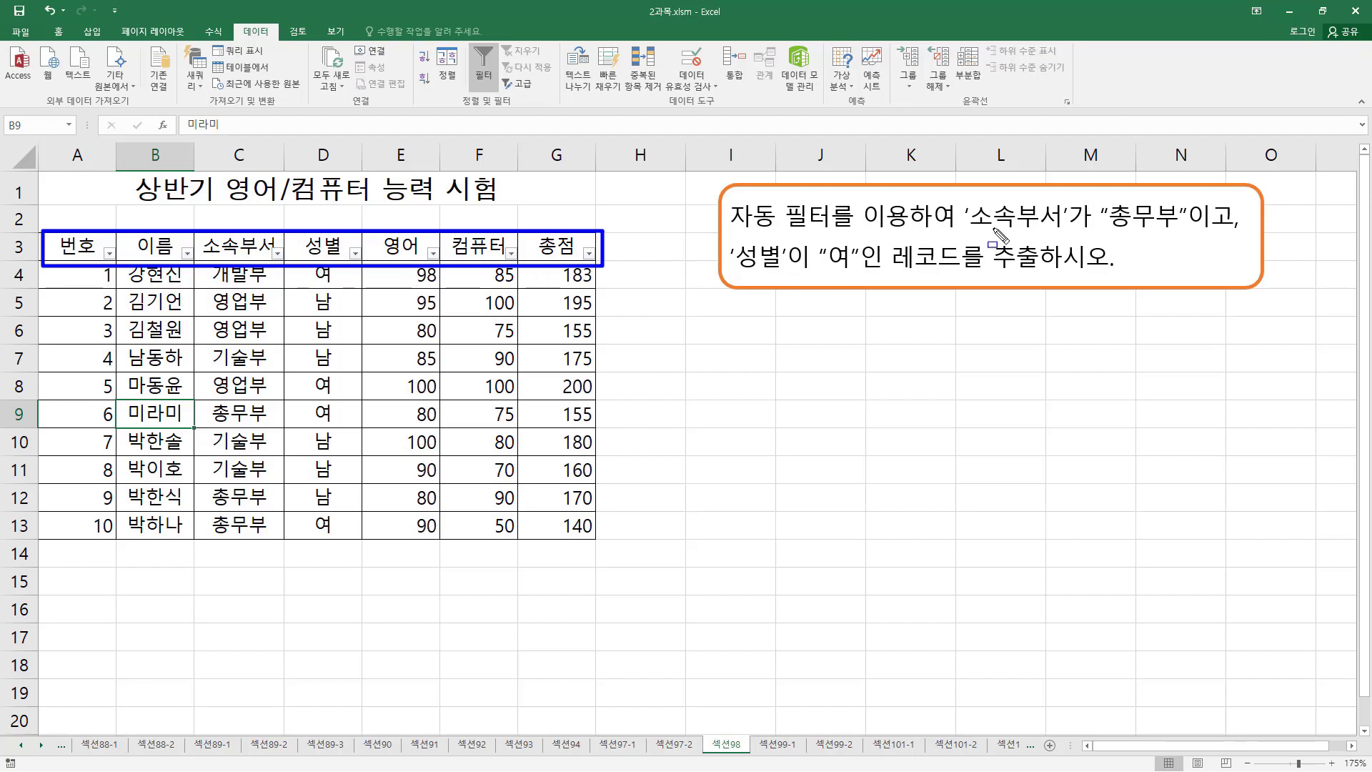
drag(972, 233, 1213, 233)
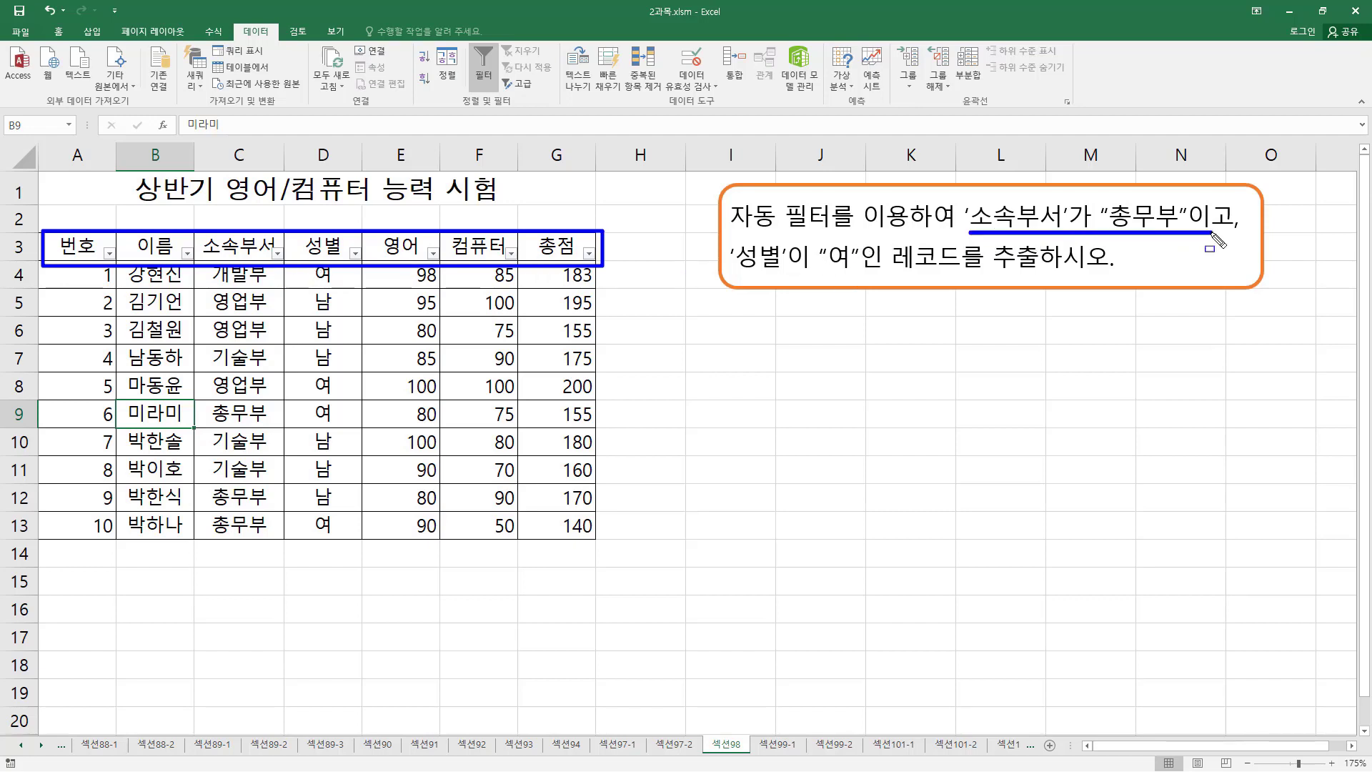
drag(731, 270, 876, 270)
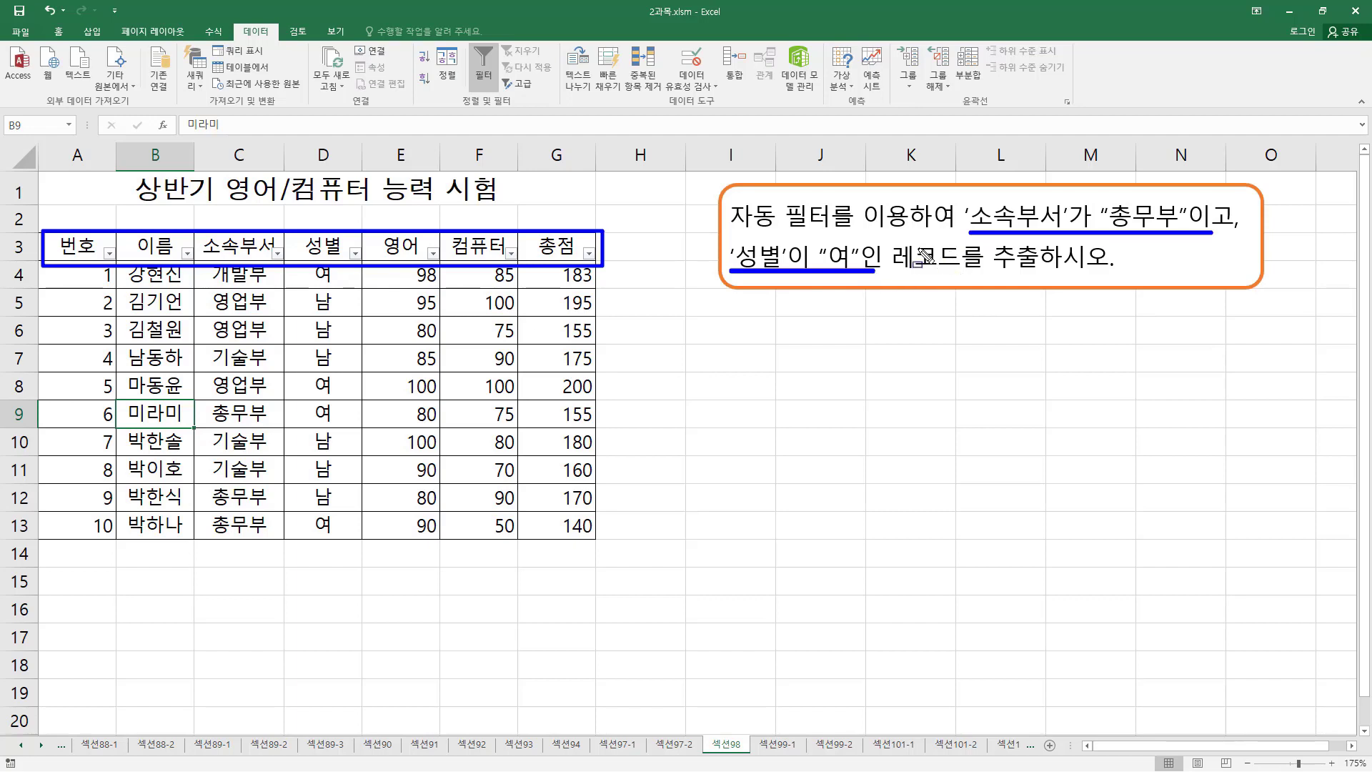
key(Escape)
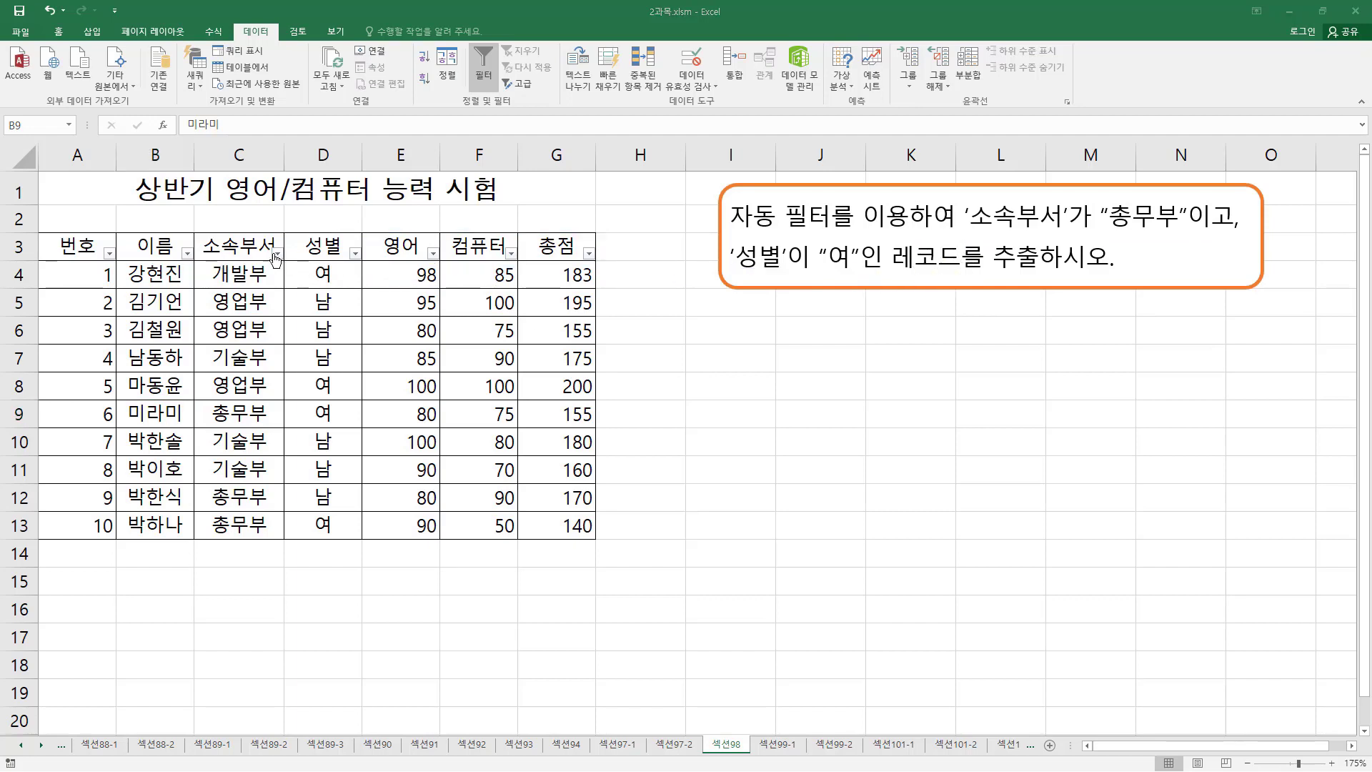
- Filter the 소속부서 column to show only 총무부, excluding 개발부, 기술부 and 영업부
click(276, 255)
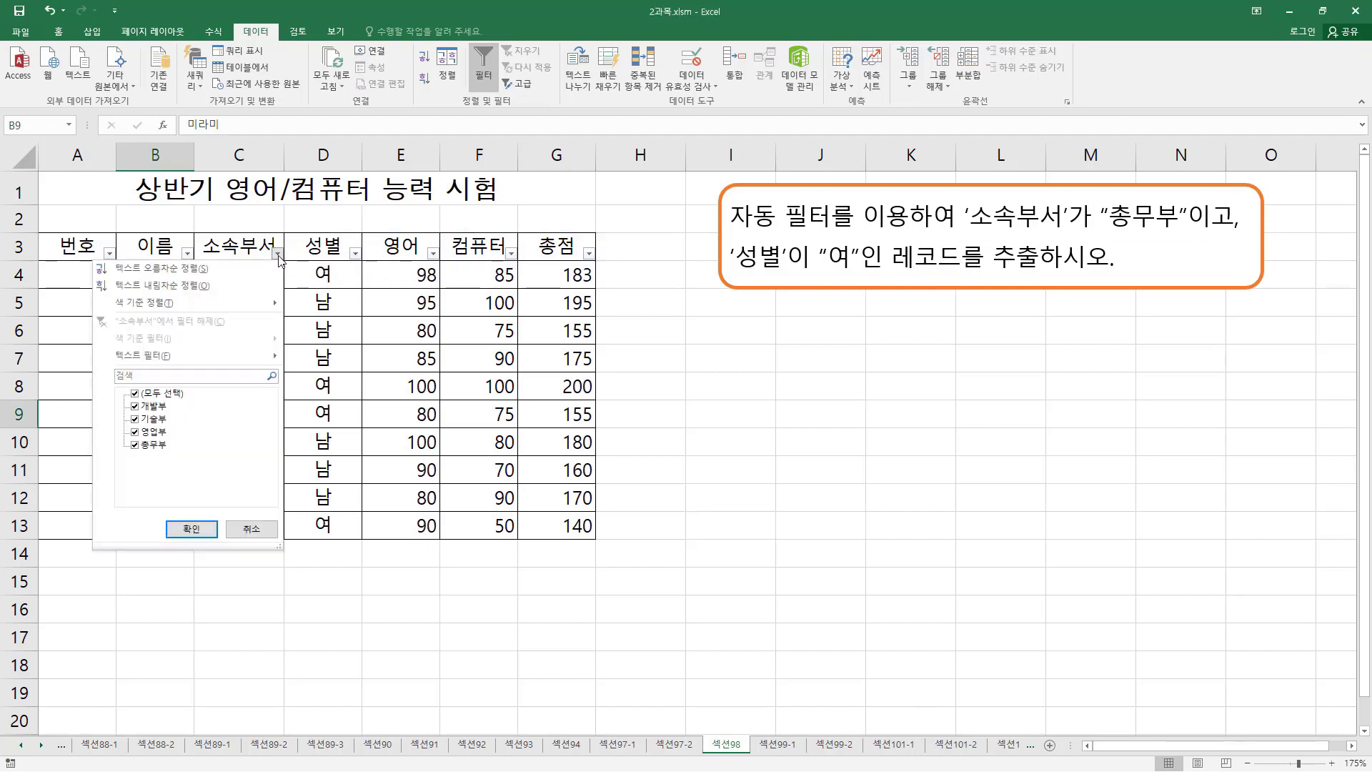
click(135, 433)
click(135, 406)
click(135, 419)
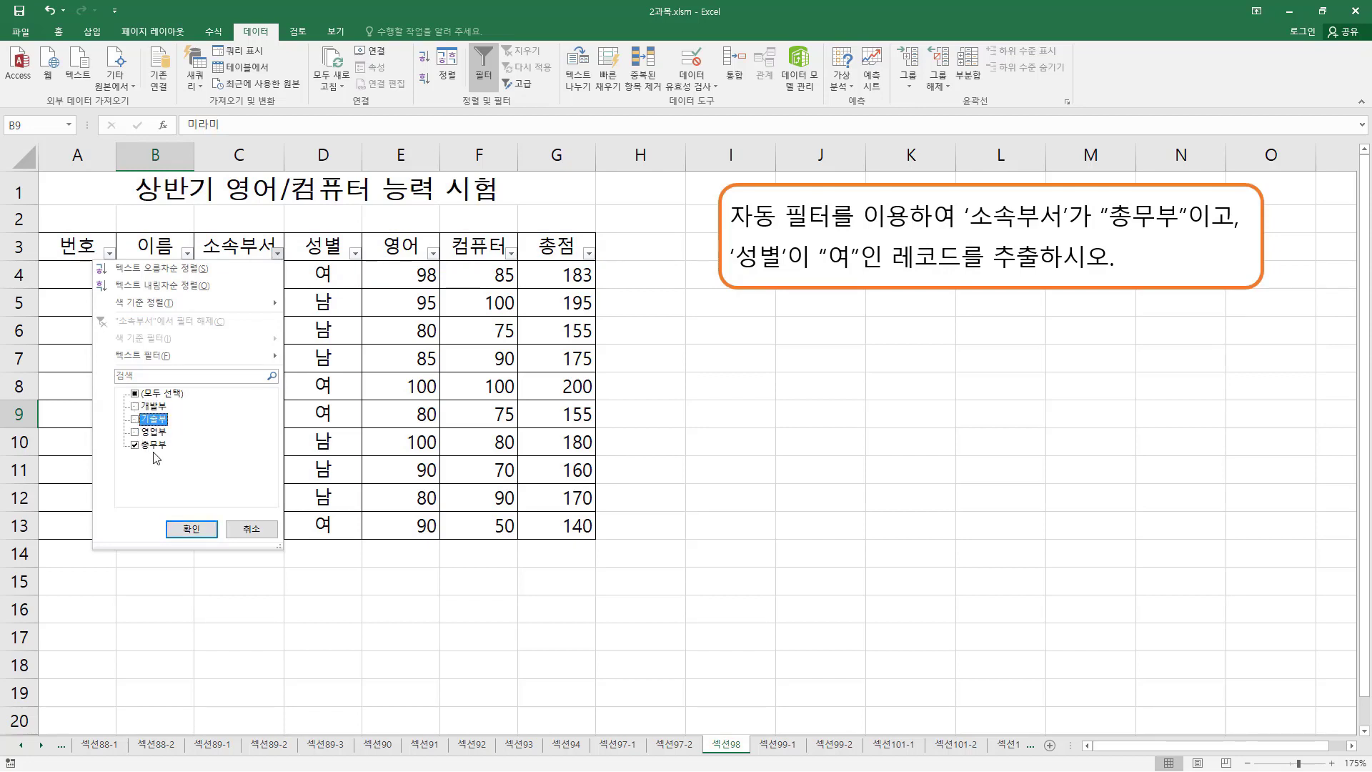
click(208, 535)
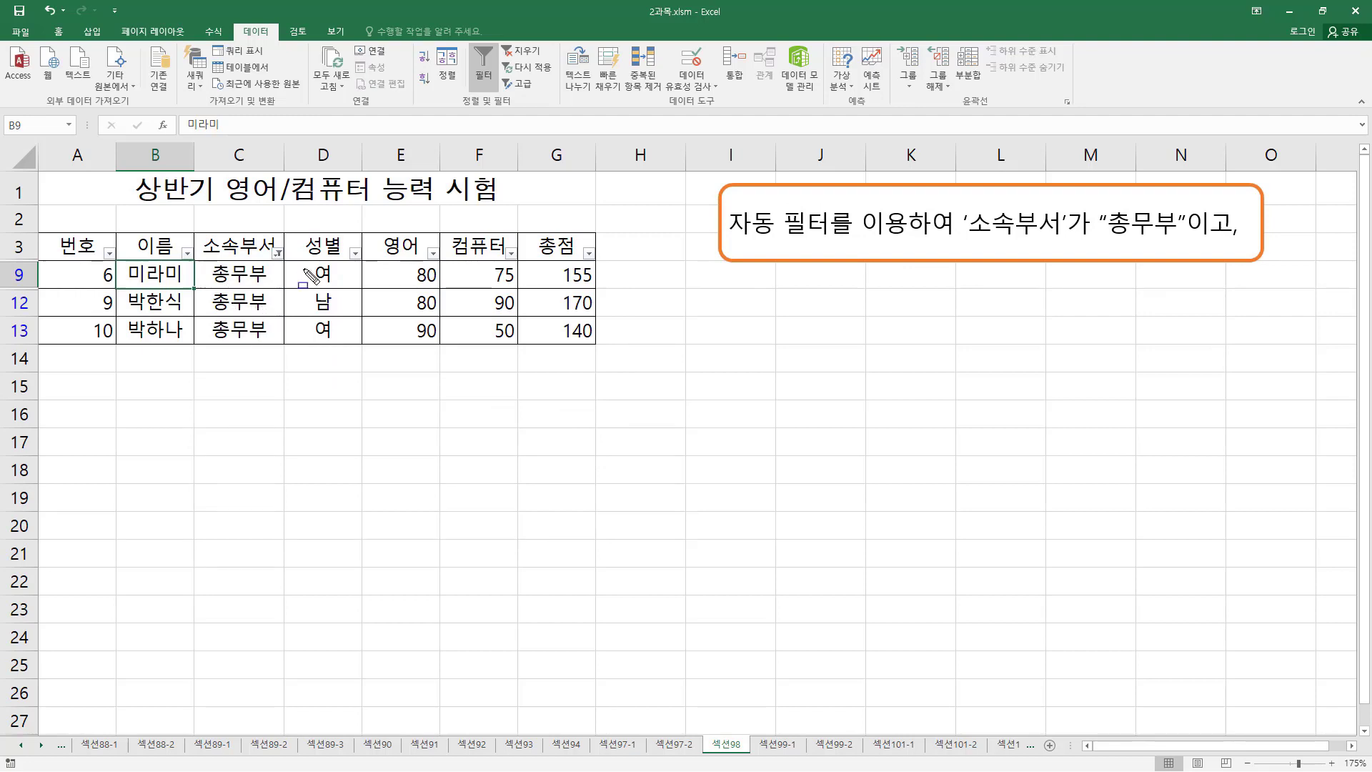
drag(304, 260, 350, 342)
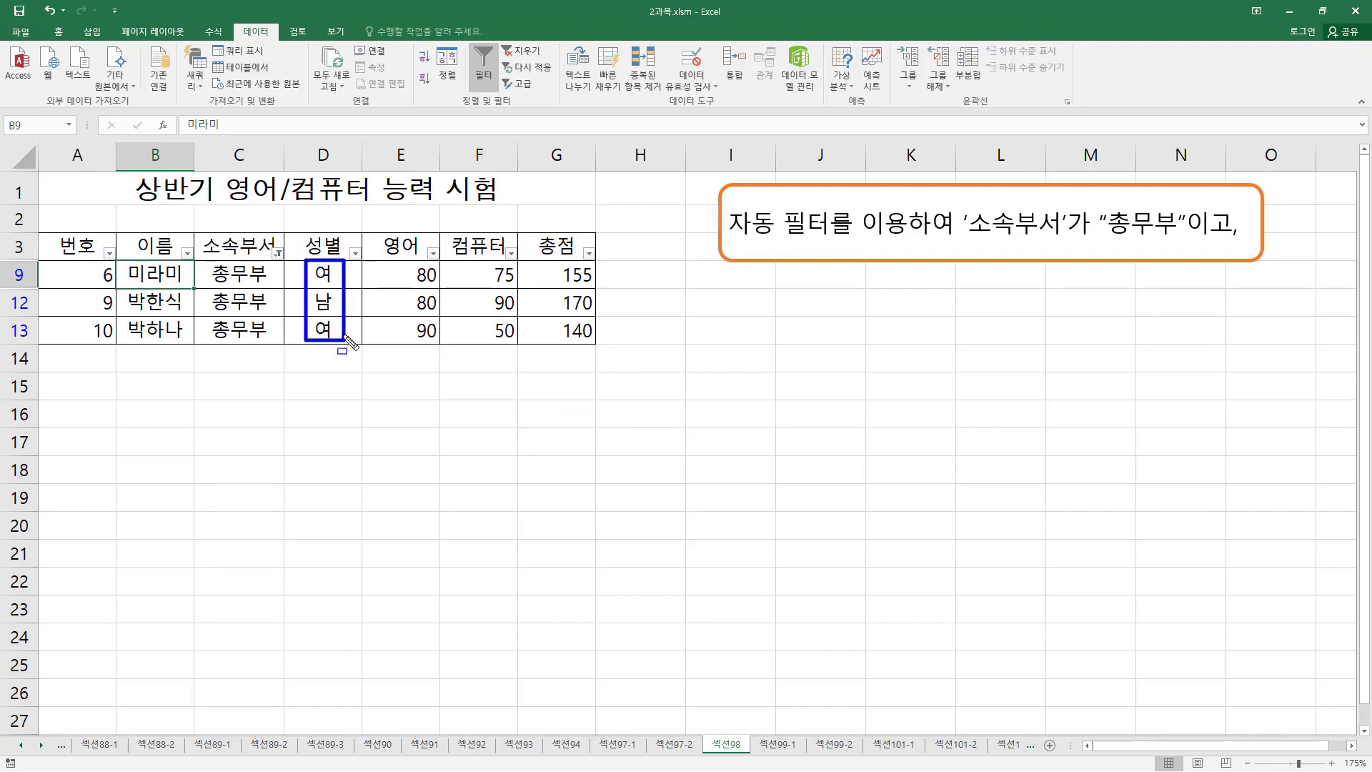
key(Escape)
- Filter the 성별 column to show only 여 by excluding 남
click(354, 254)
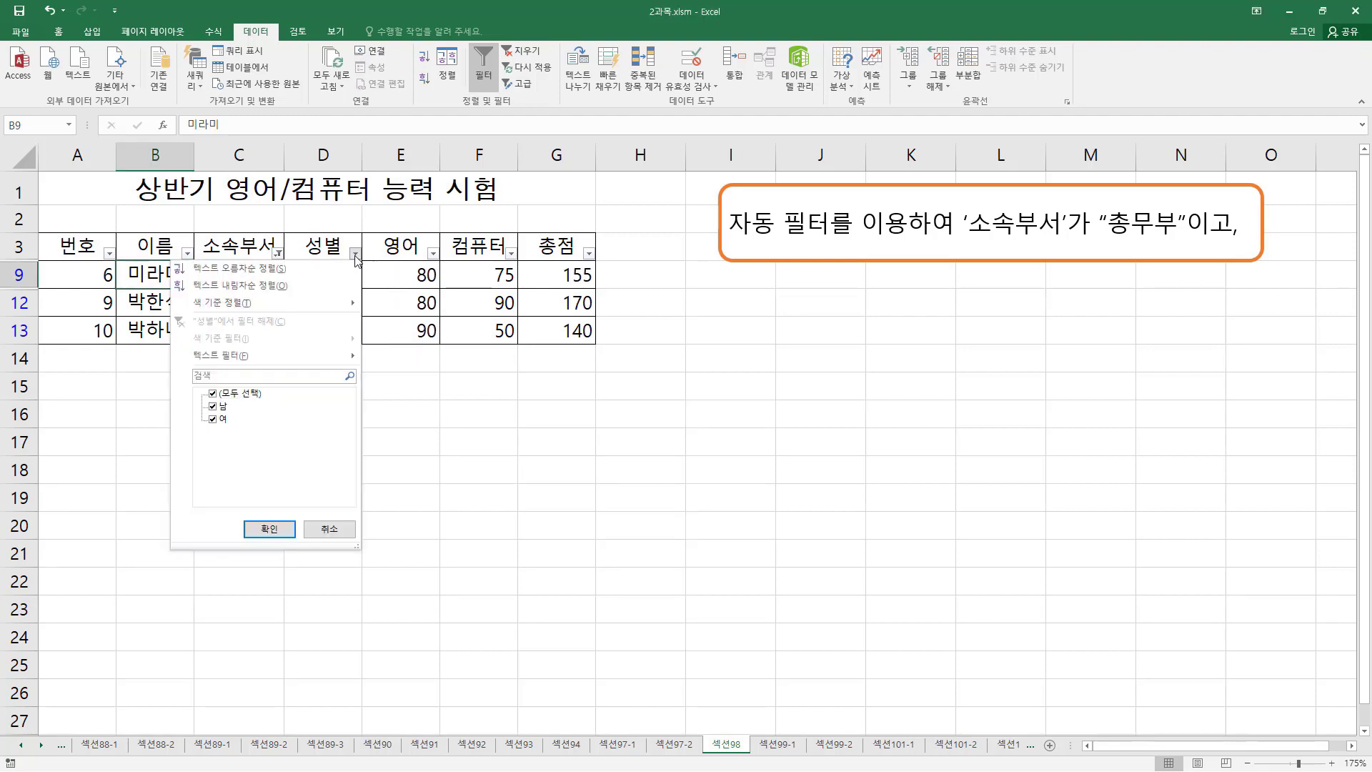
click(212, 417)
click(275, 531)
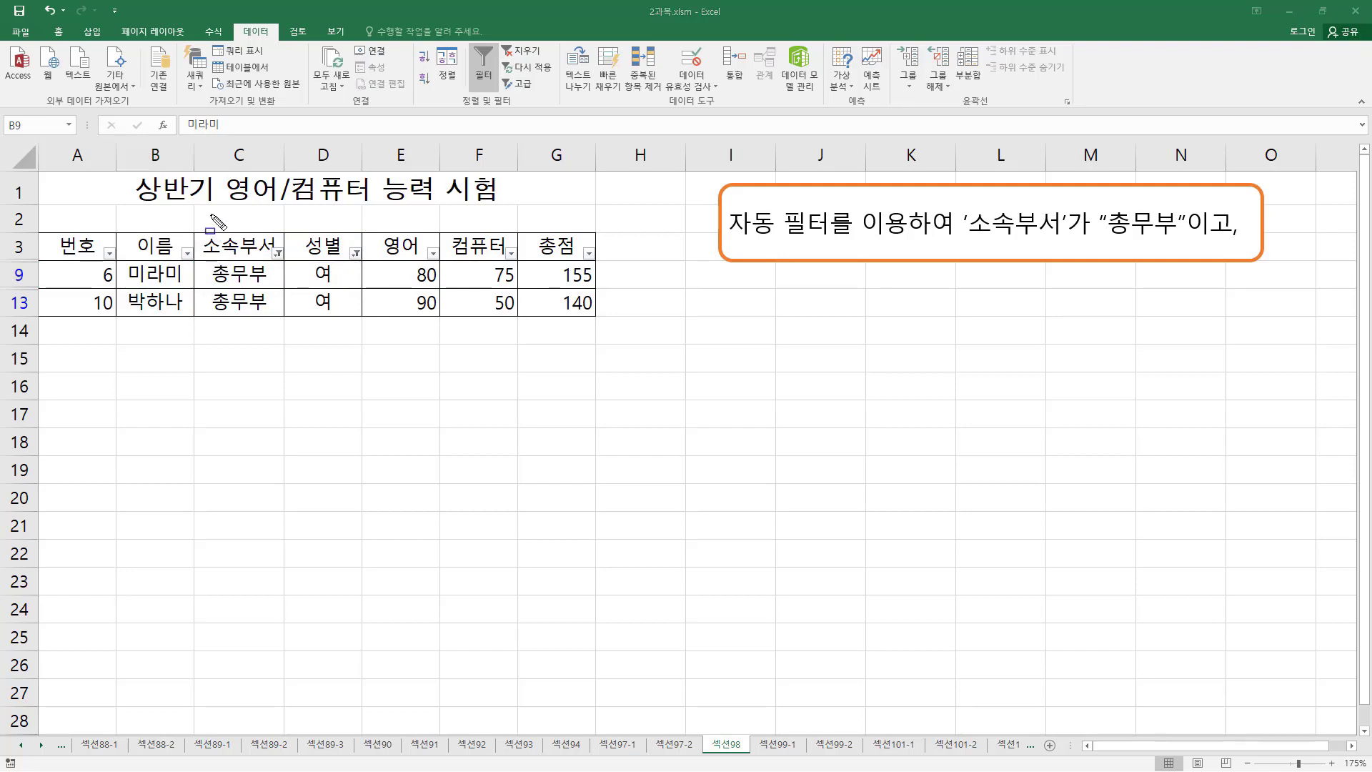
drag(207, 215, 285, 268)
mouse_move(445, 222)
mouse_down()
mouse_move(473, 259)
mouse_move(524, 265)
mouse_up()
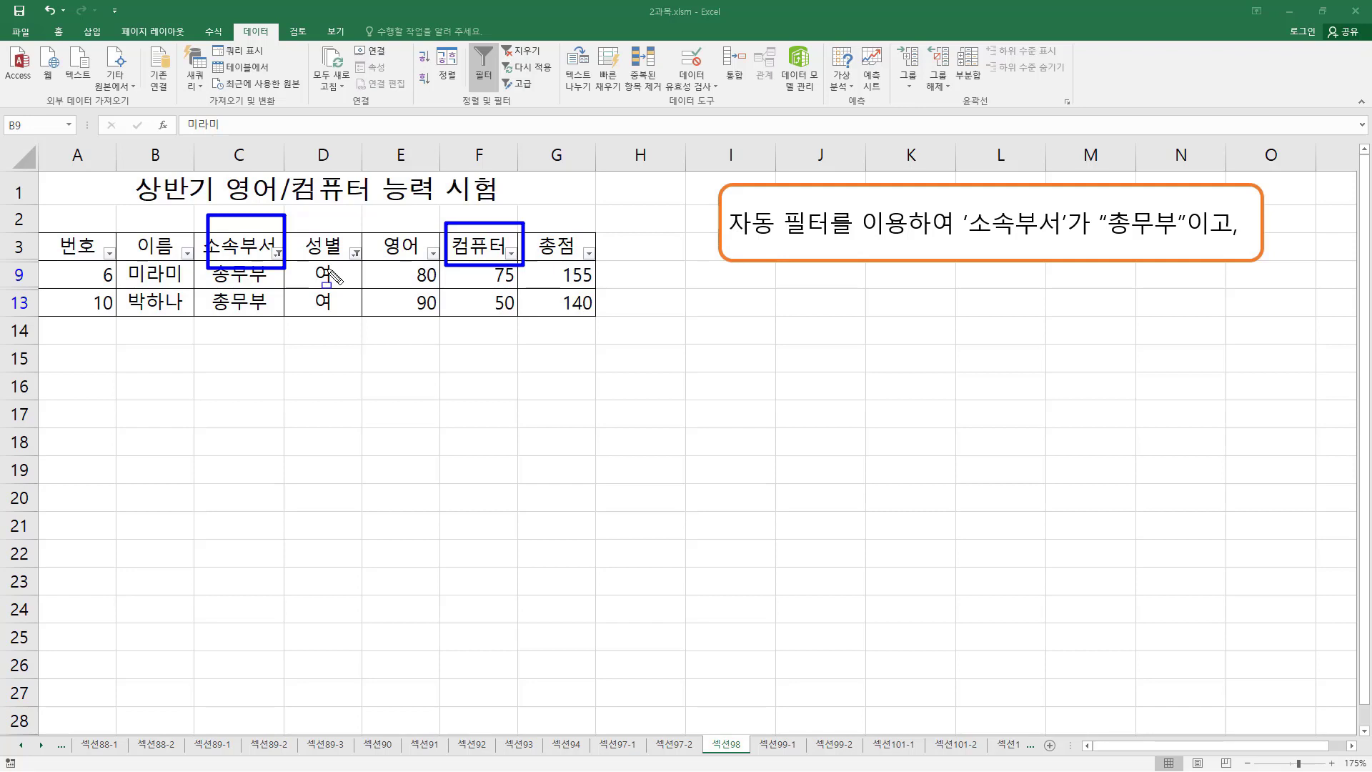
key(Escape)
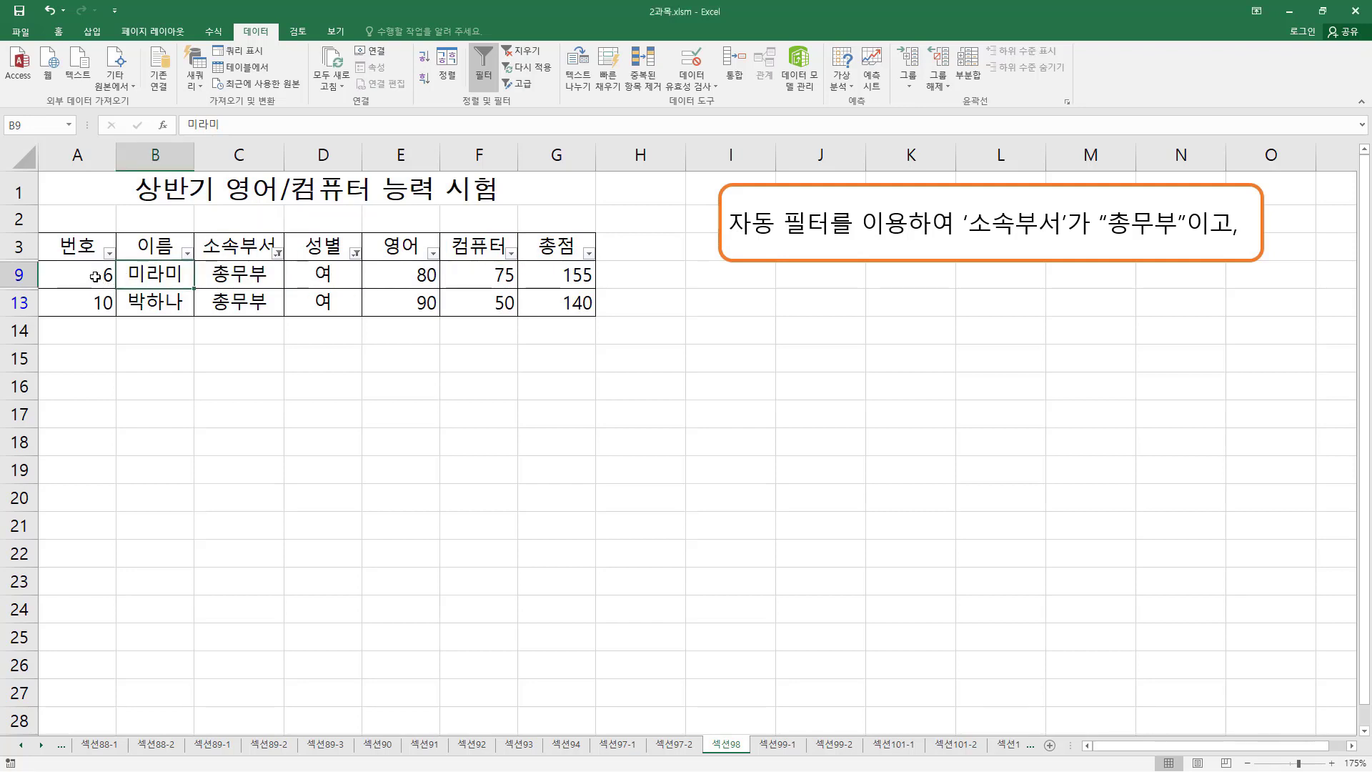
drag(92, 276, 565, 304)
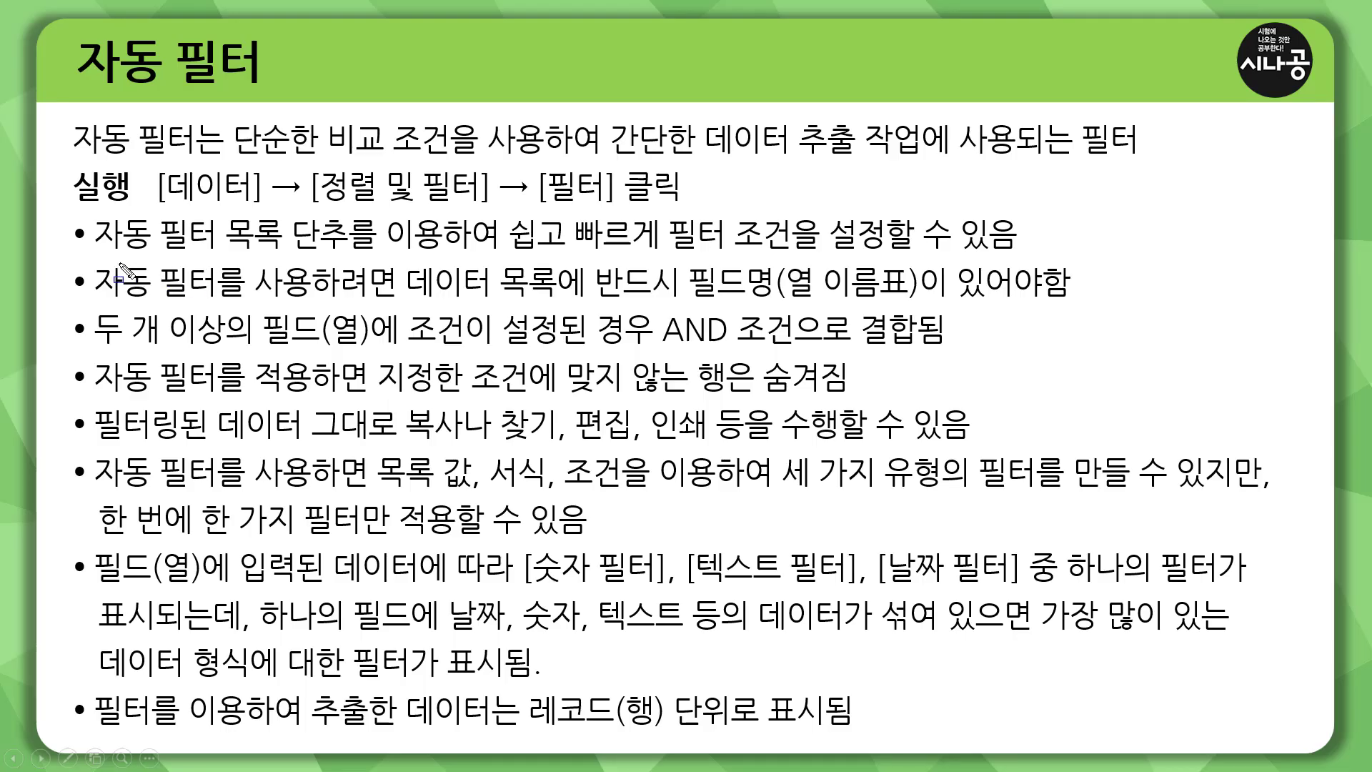
mouse_move(95, 258)
mouse_down()
mouse_move(364, 215)
mouse_move(351, 213)
mouse_up()
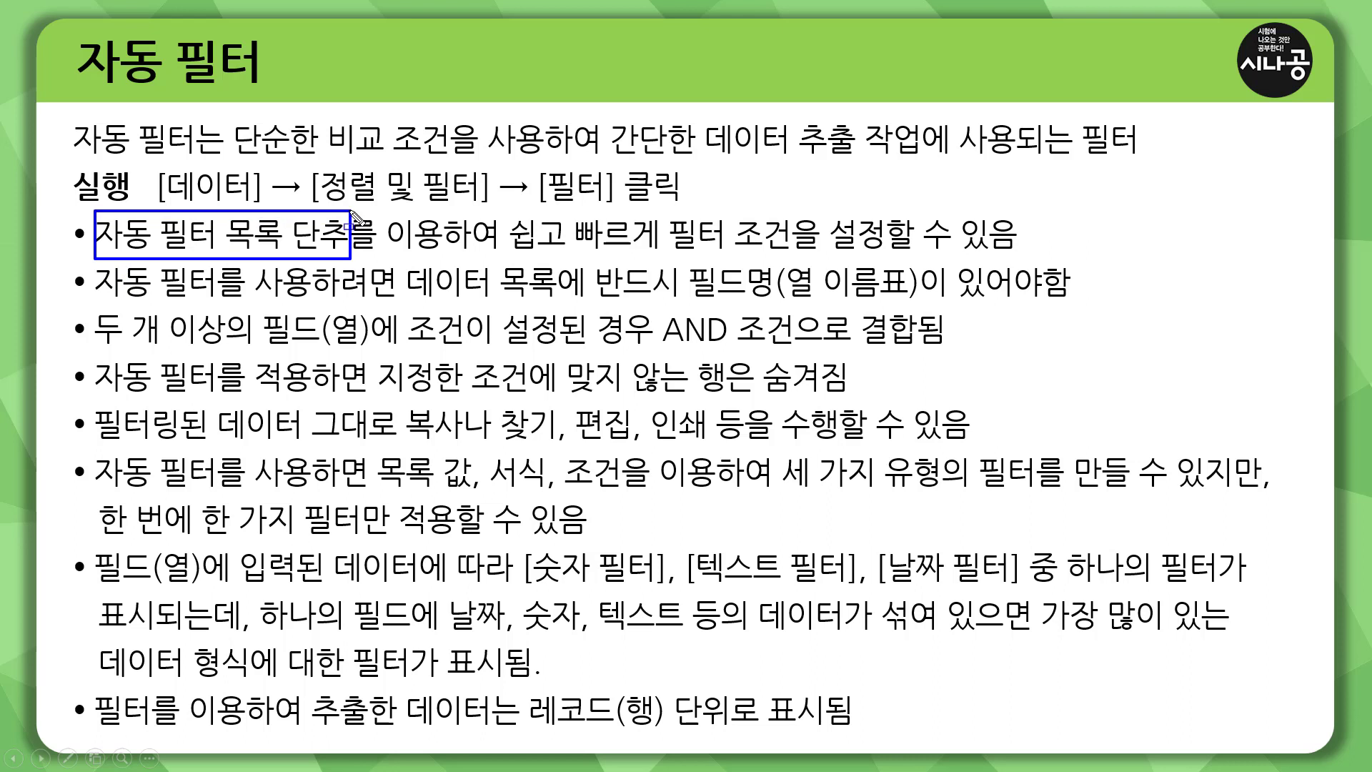
drag(508, 253, 660, 255)
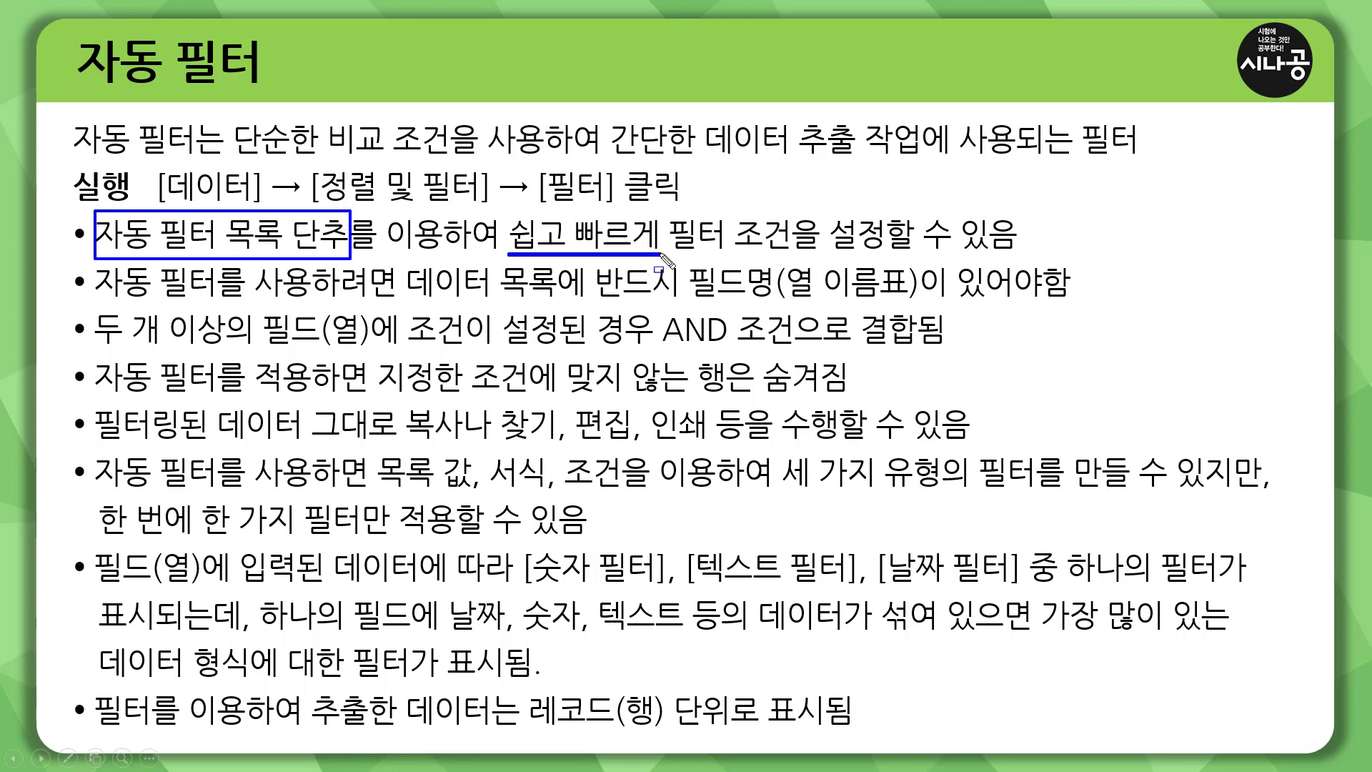